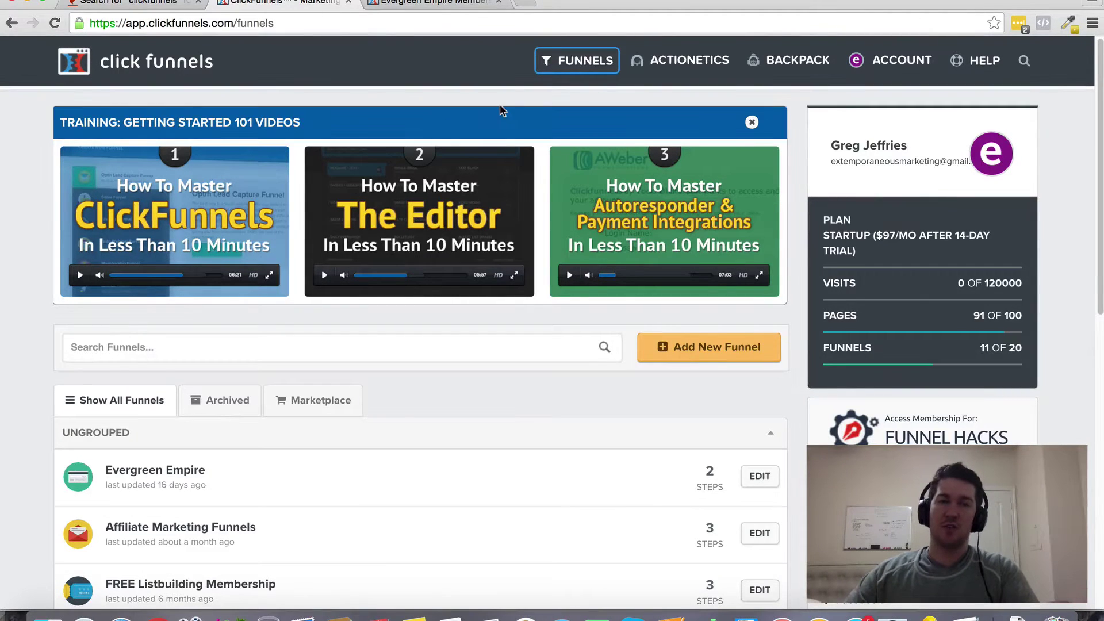
# Start a new funnel with the Sell Your Product goal and the Sales Funnel type.
pyautogui.moveTo(547, 68)
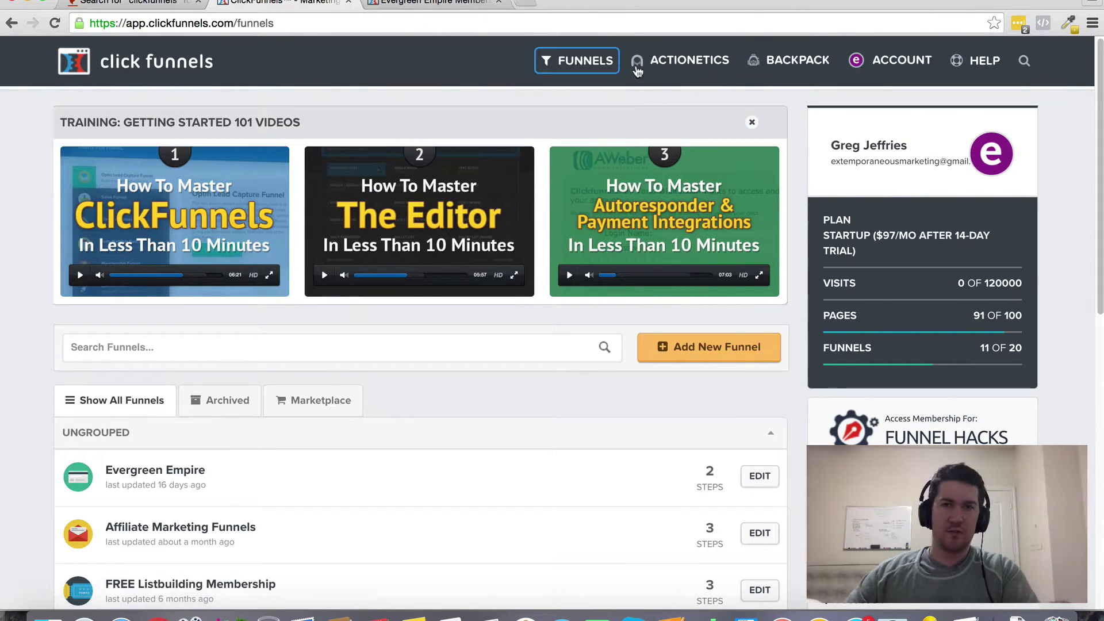
pyautogui.moveTo(580, 60)
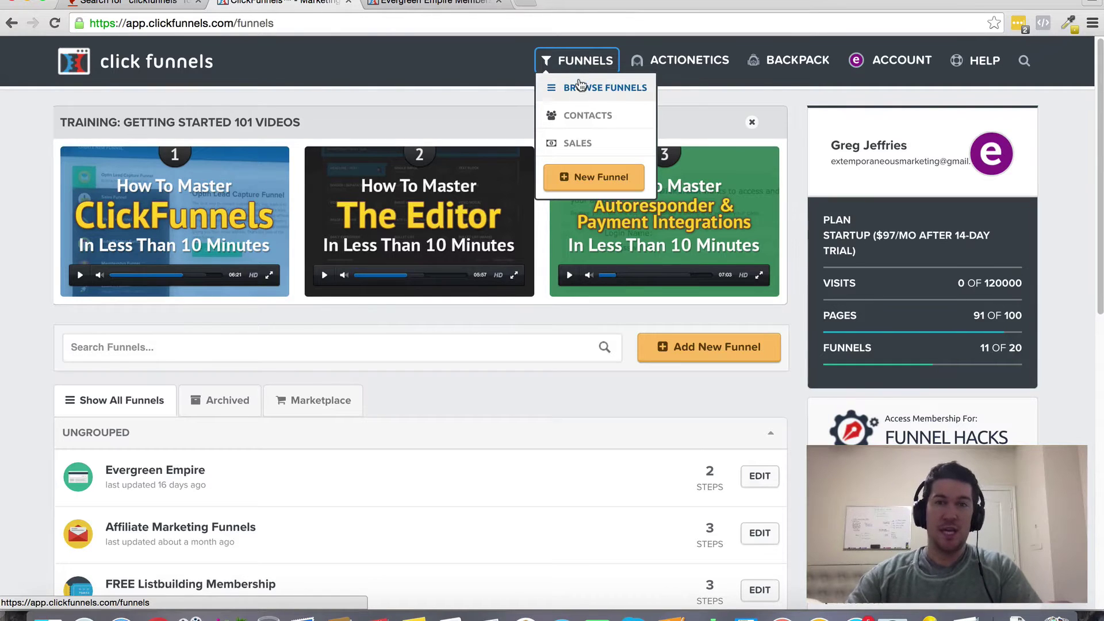
pyautogui.click(593, 178)
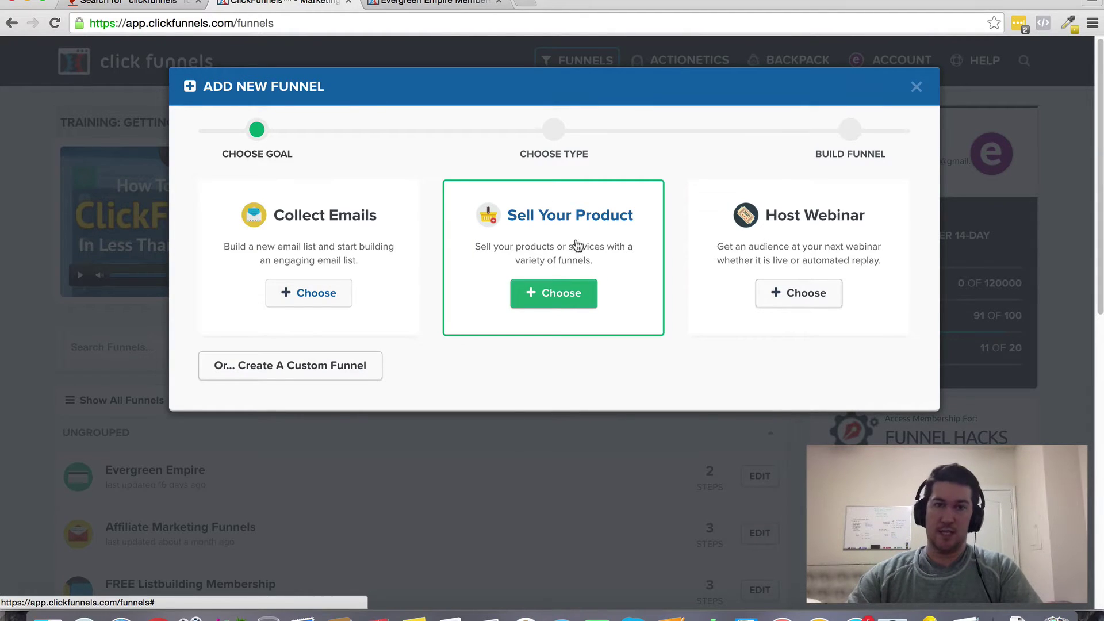
pyautogui.click(554, 294)
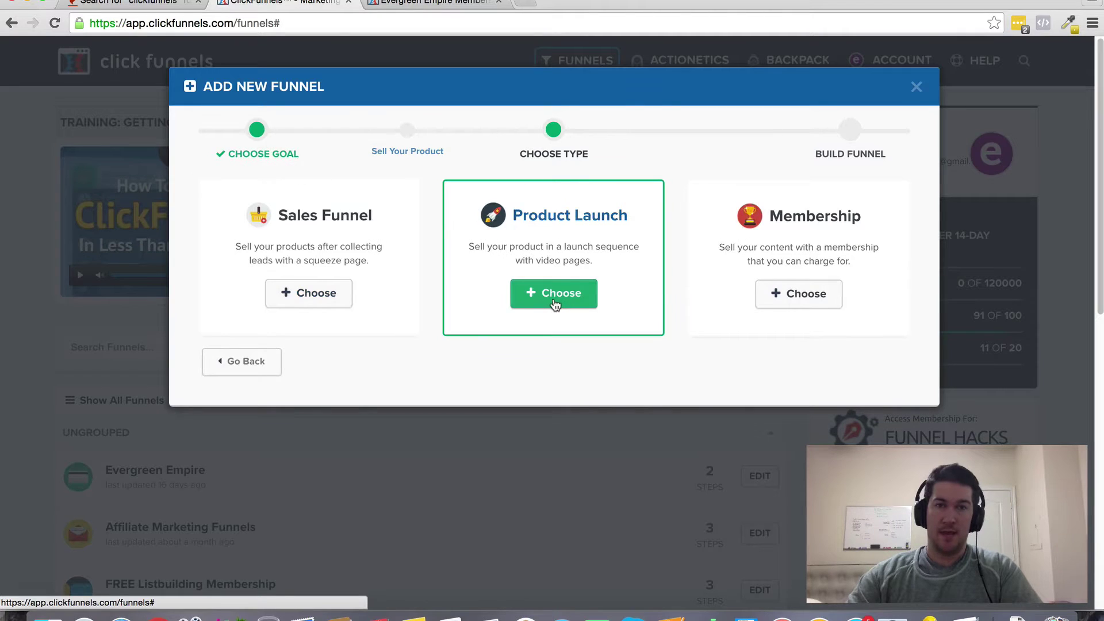
pyautogui.click(339, 297)
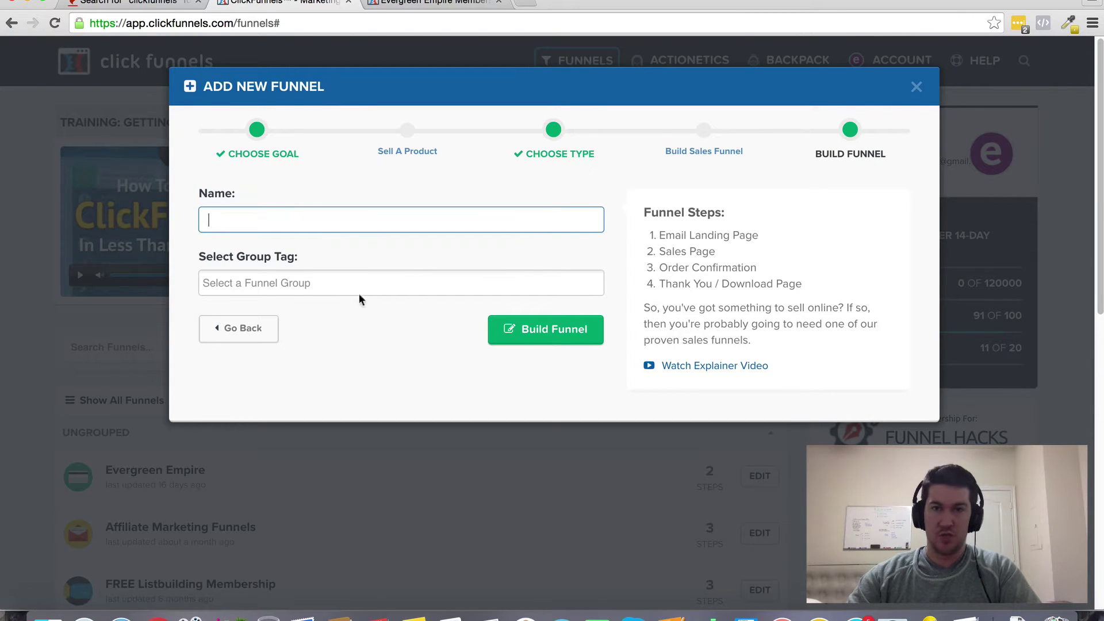
# Abandon the new-funnel wizard and open the Affiliate Marketing Funnels funnel.
pyautogui.click(916, 87)
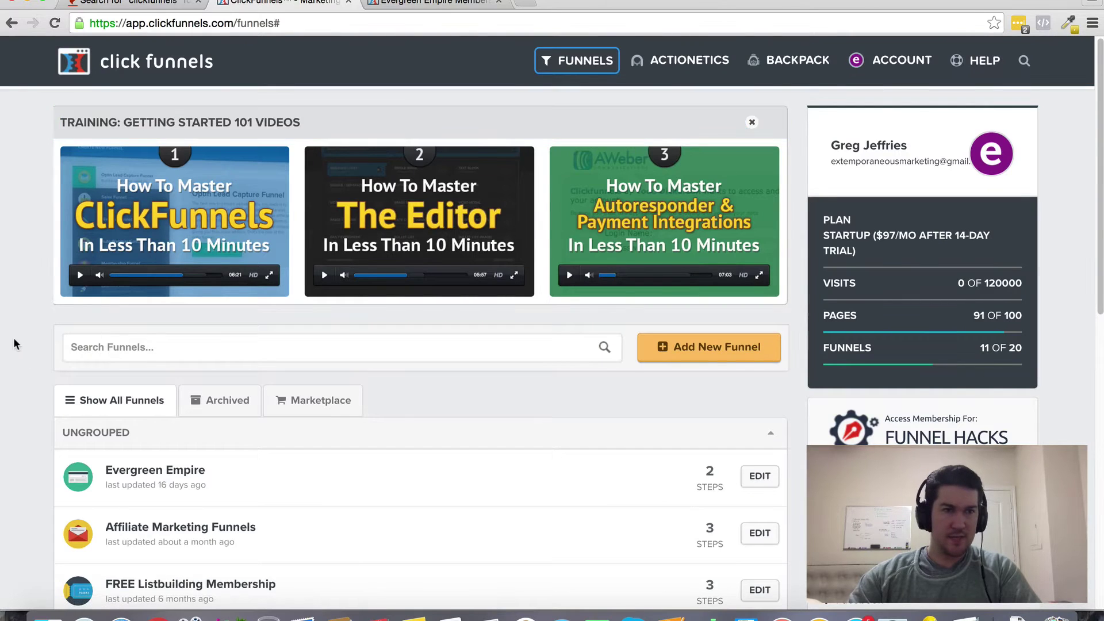
pyautogui.scroll(-5, 12, 339)
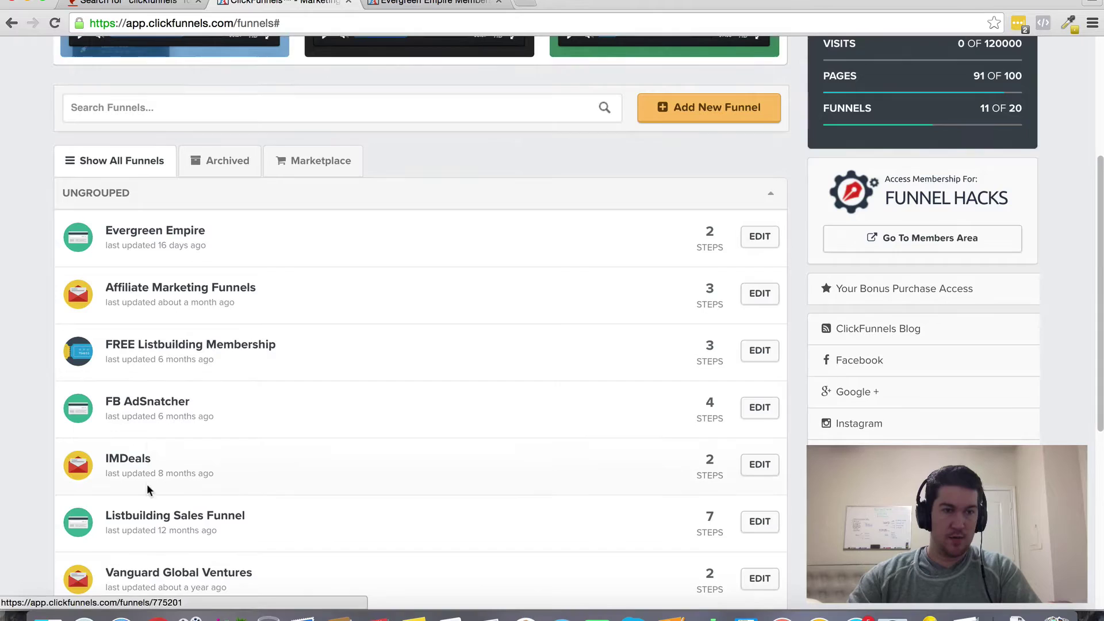
pyautogui.scroll(-2, 147, 485)
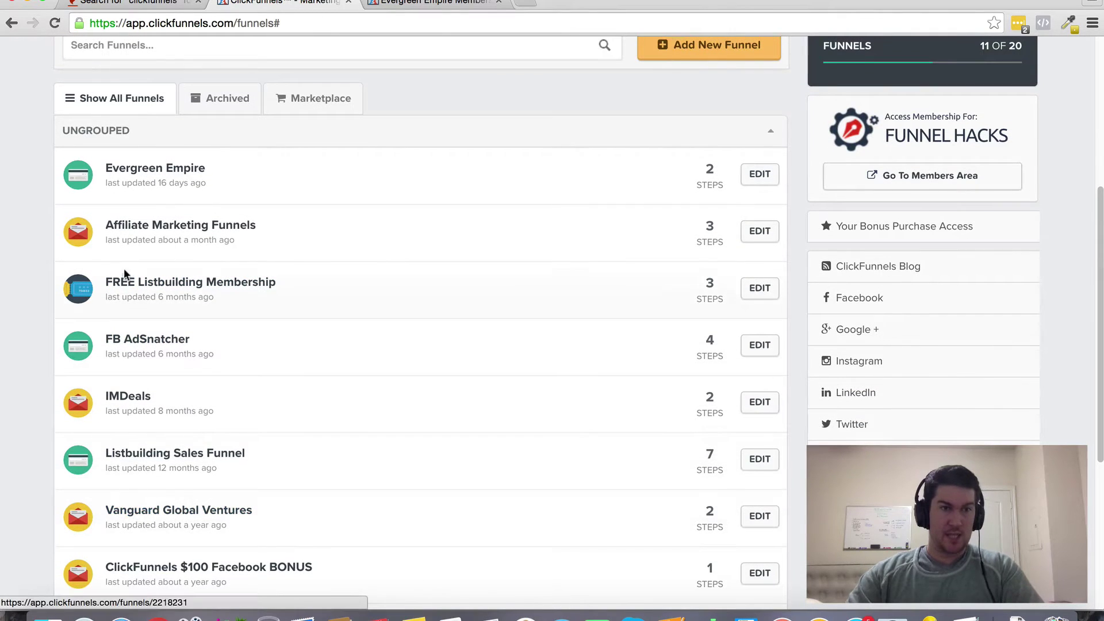
pyautogui.click(137, 229)
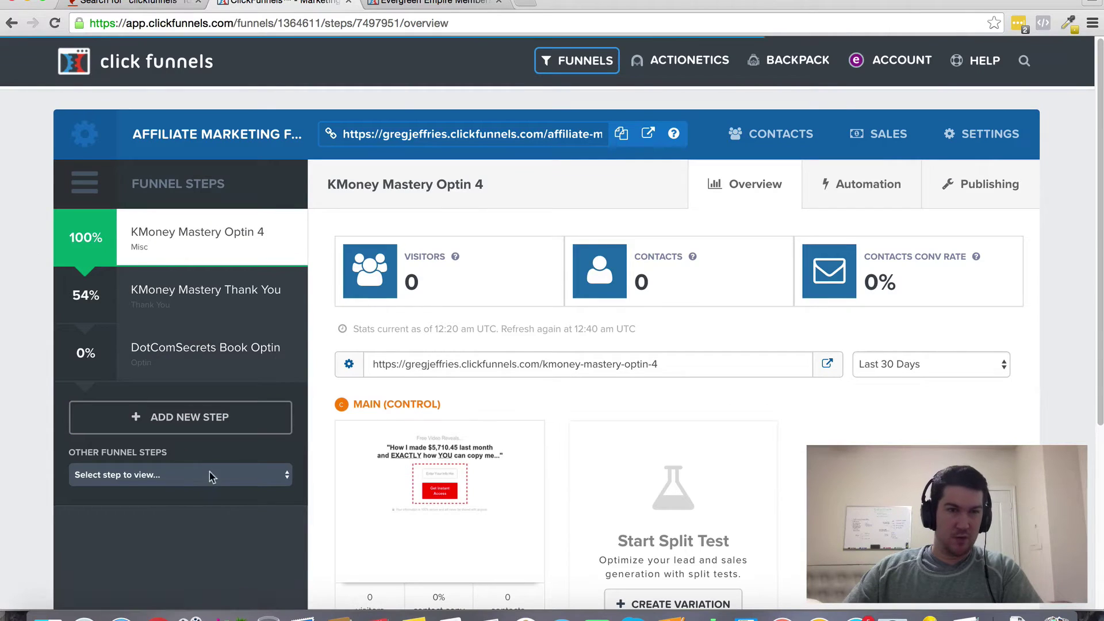
pyautogui.click(206, 474)
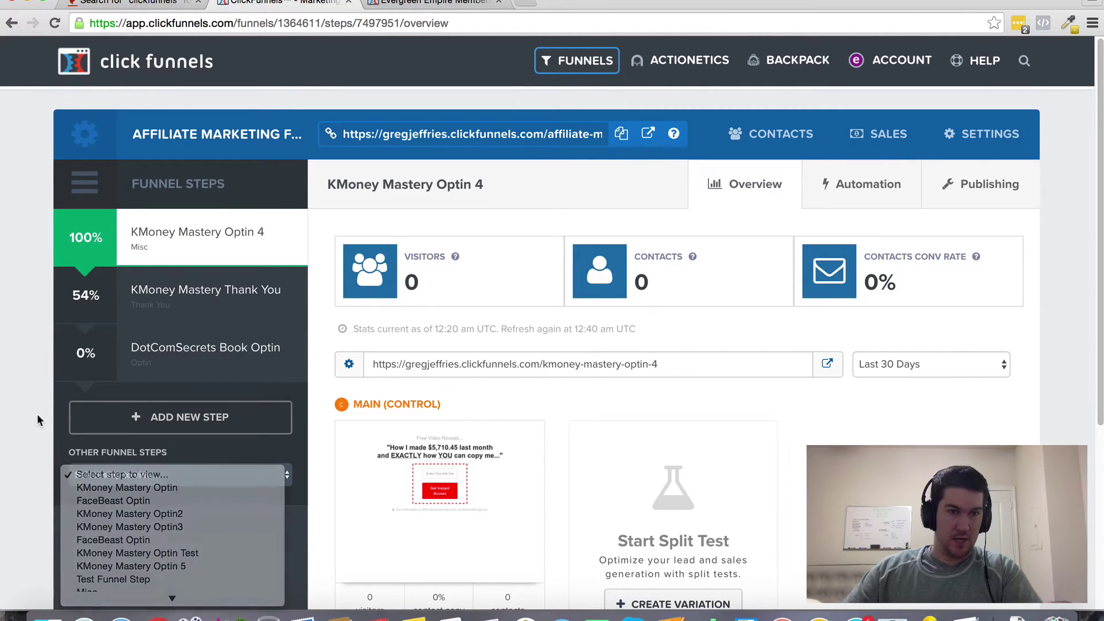
pyautogui.click(159, 427)
# Create a visible new funnel step named 'order form step'.
pyautogui.click(159, 427)
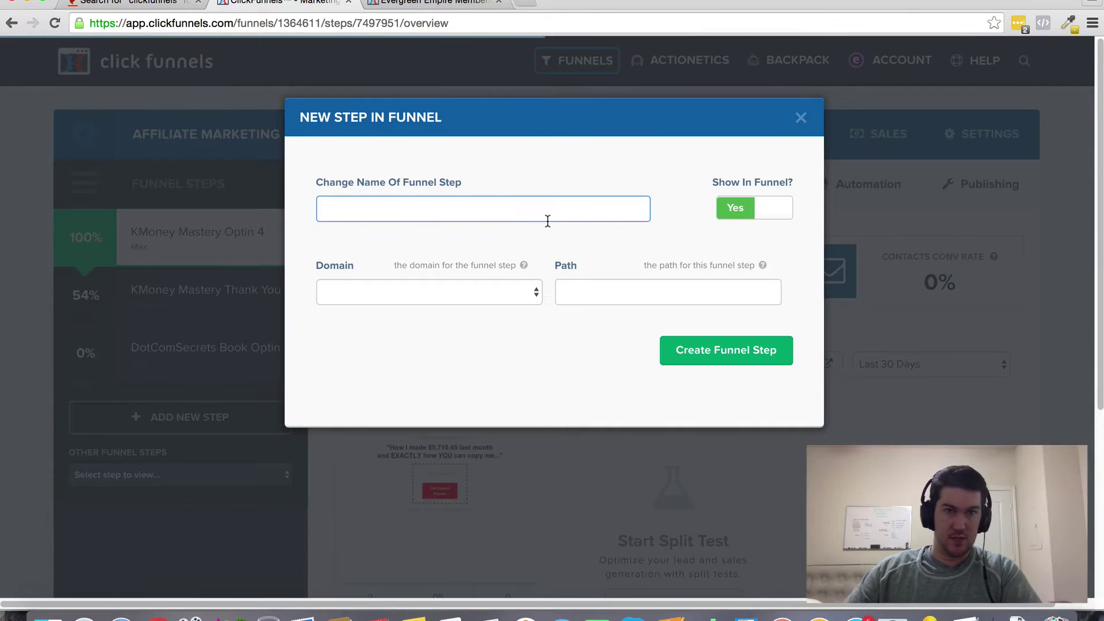
pyautogui.write('or')
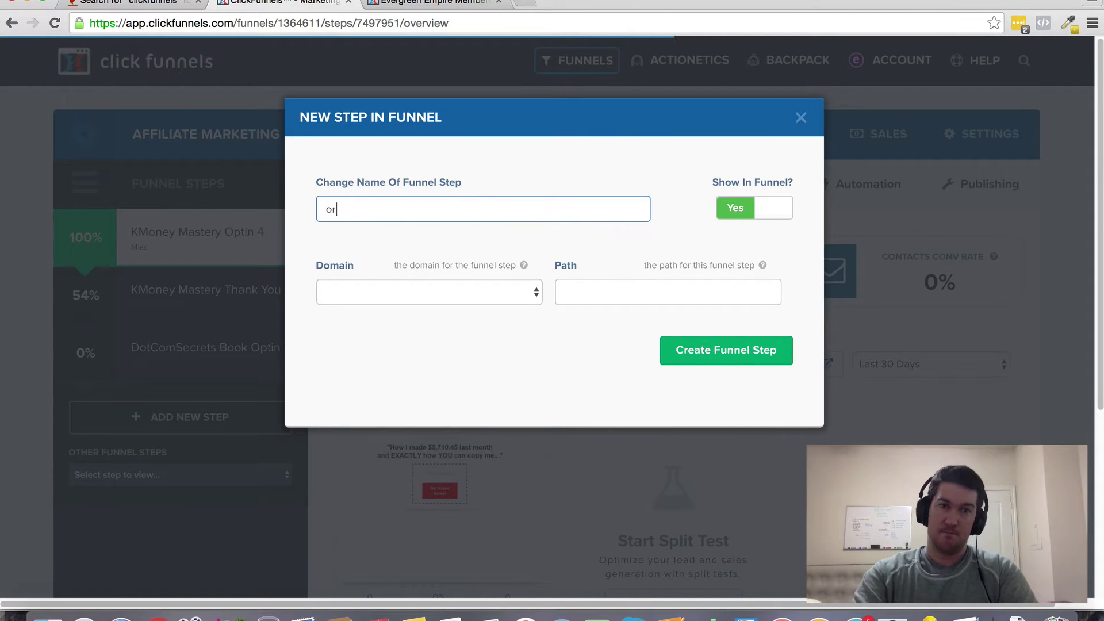
pyautogui.write('der form ste')
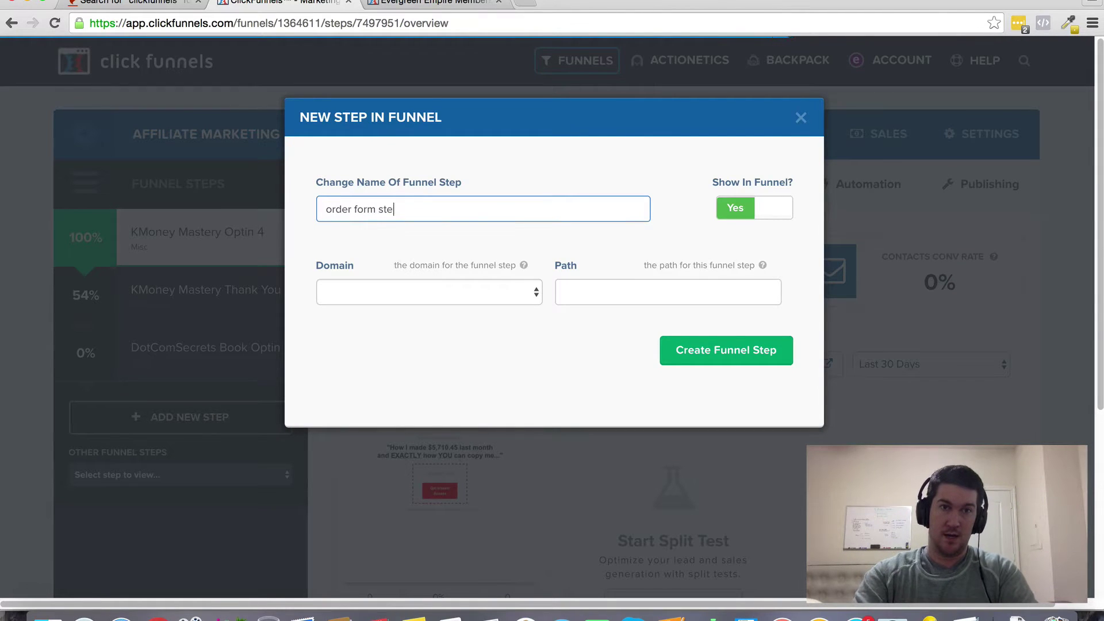
pyautogui.write('p')
pyautogui.click(735, 208)
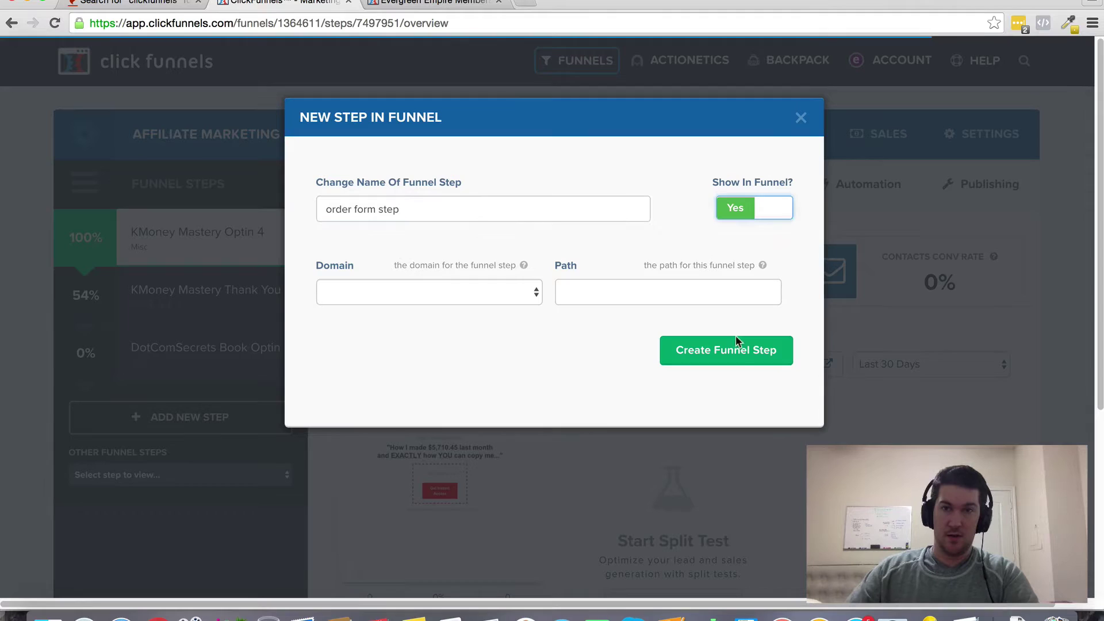
pyautogui.click(747, 359)
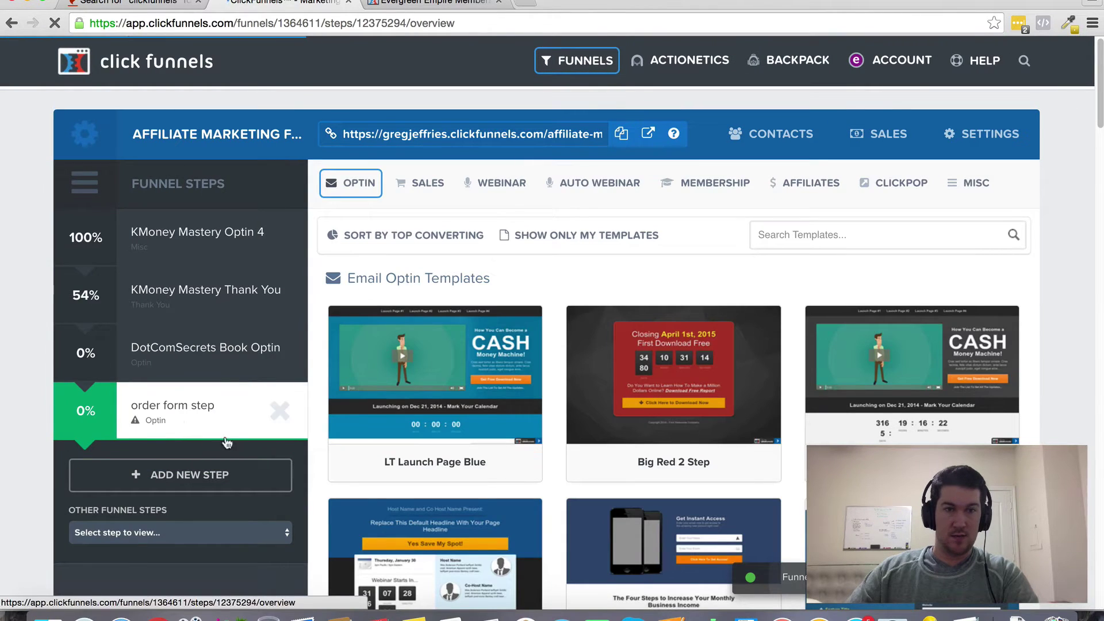
# Browse the SALES and OPTIN template category menus for the order form step.
pyautogui.click(414, 184)
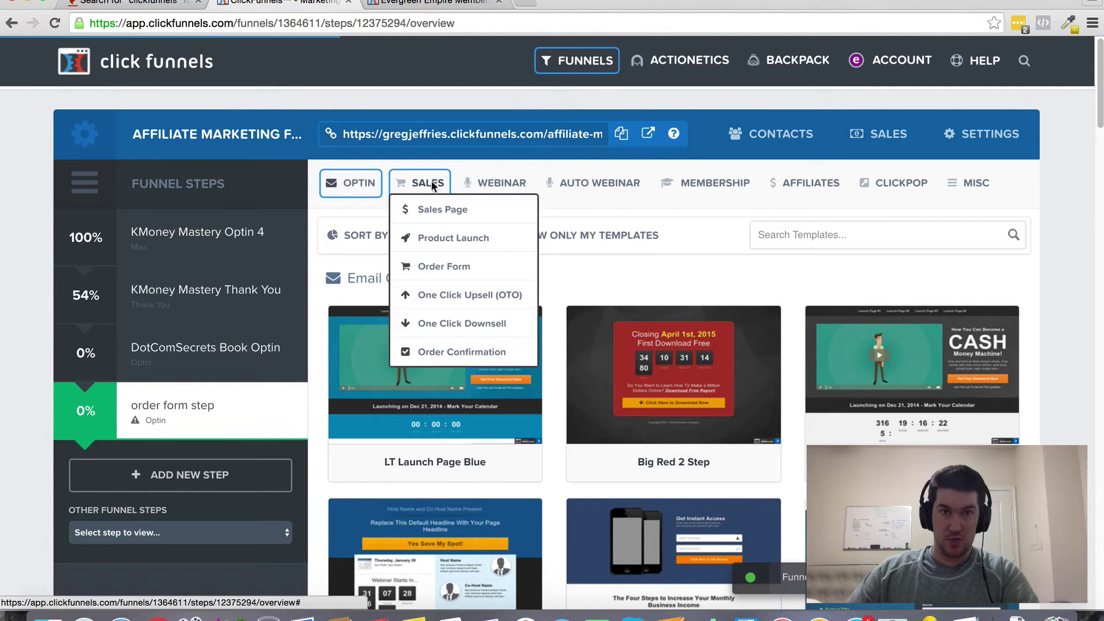
pyautogui.click(609, 181)
pyautogui.click(401, 182)
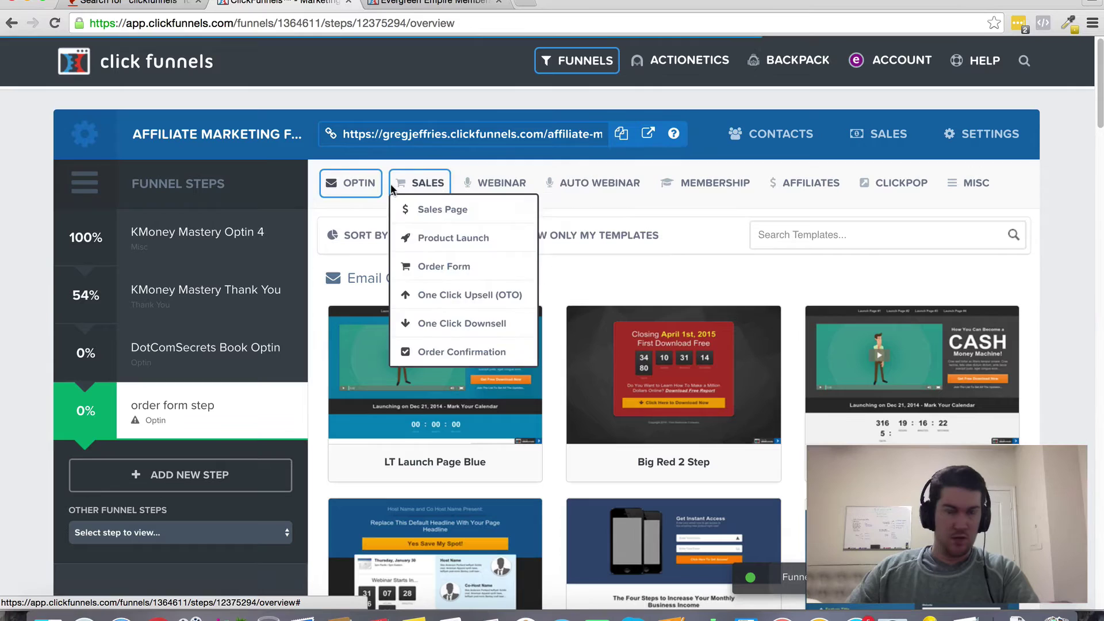
pyautogui.click(371, 185)
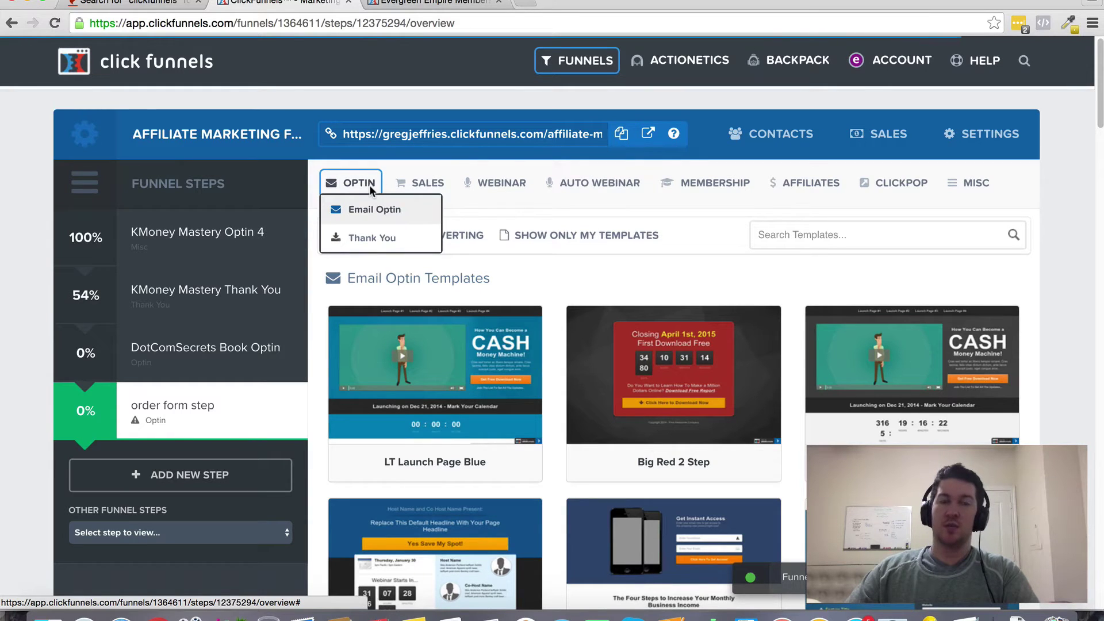
pyautogui.moveTo(626, 186)
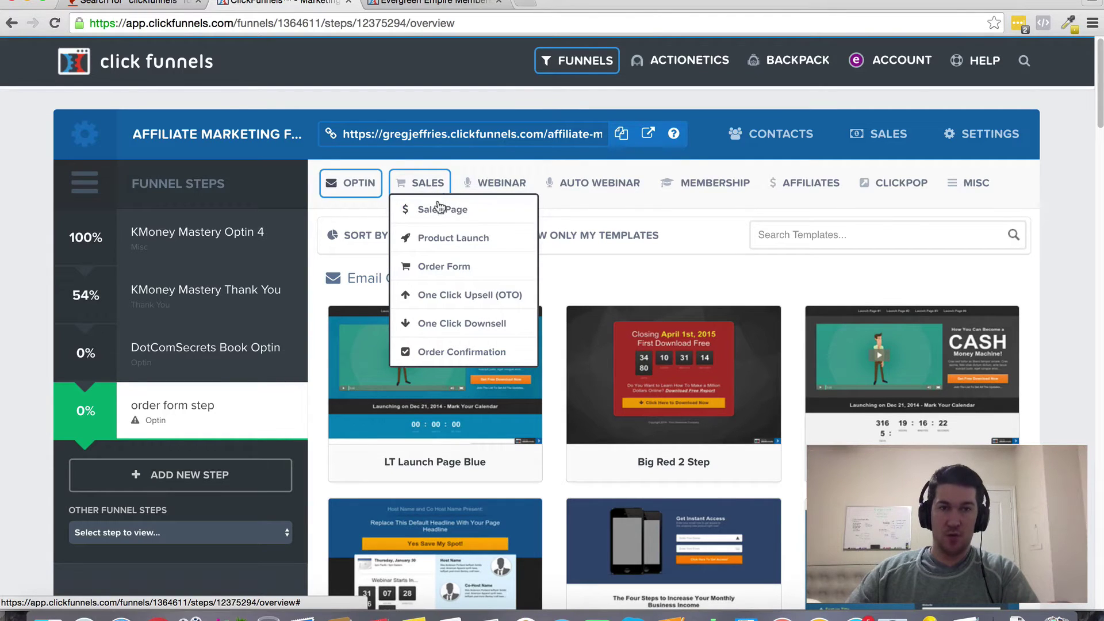
pyautogui.click(468, 271)
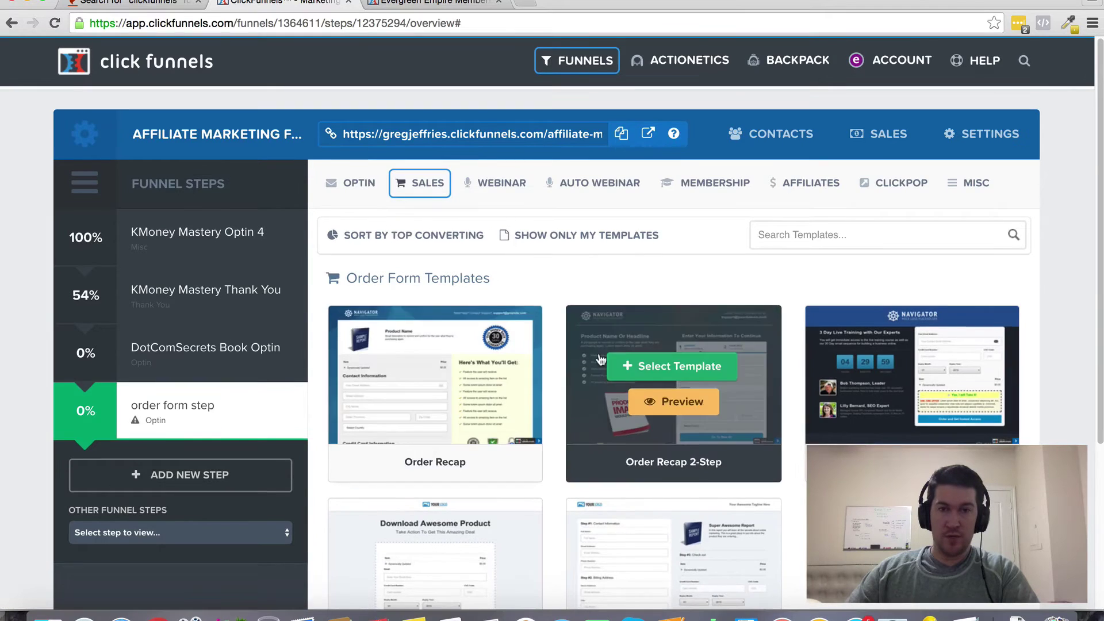
pyautogui.scroll(-5, 915, 393)
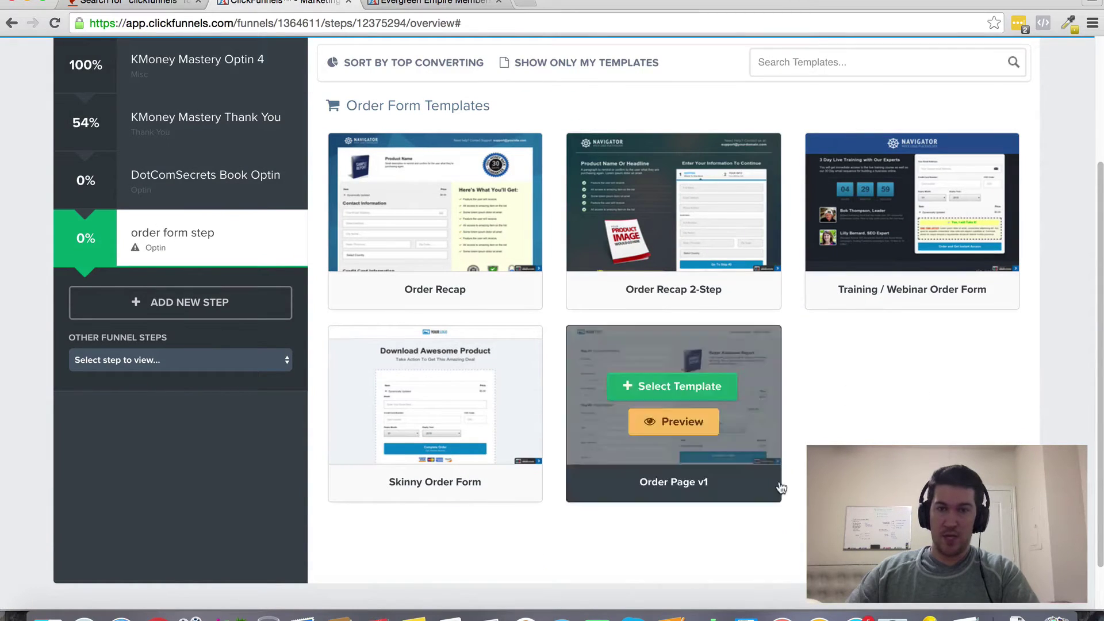
pyautogui.moveTo(488, 250)
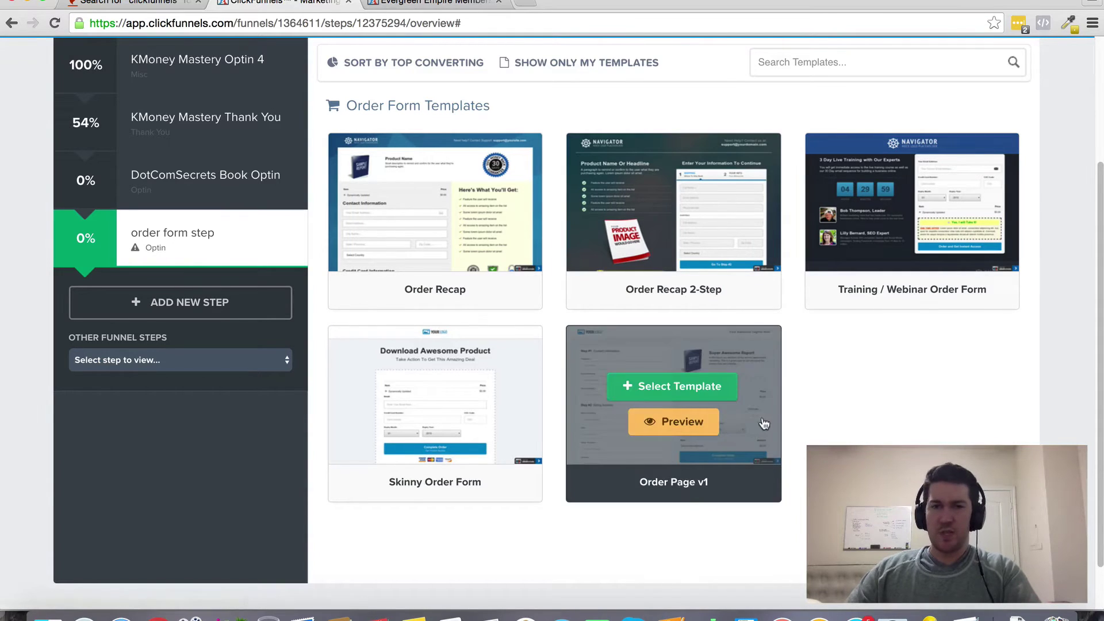
pyautogui.moveTo(400, 500)
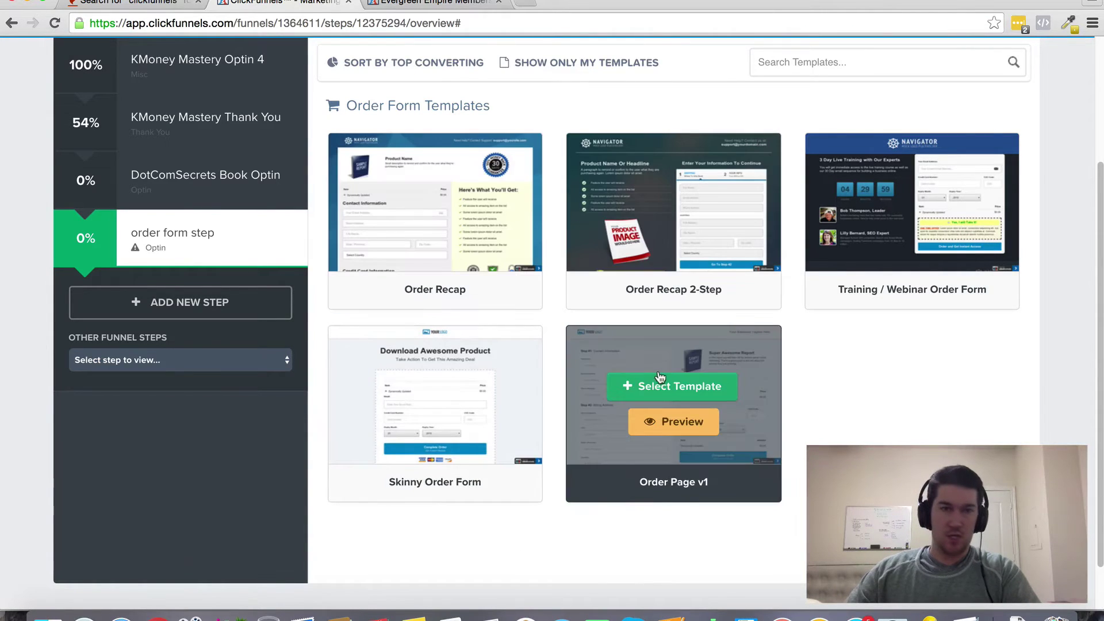
pyautogui.moveTo(917, 290)
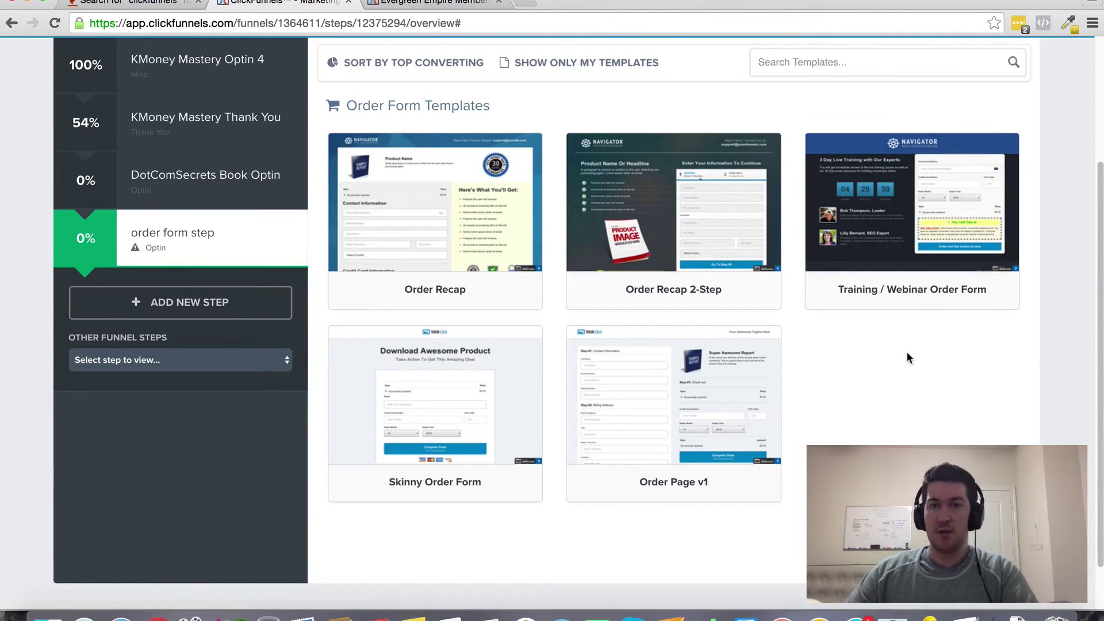
pyautogui.scroll(1, 901, 357)
pyautogui.scroll(2, 899, 364)
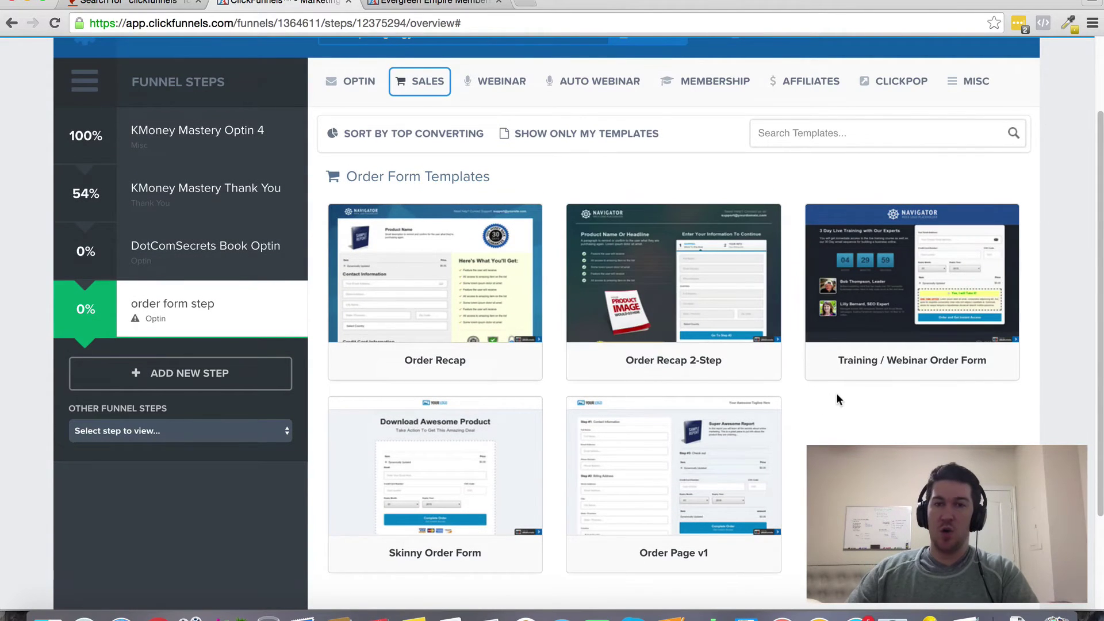
pyautogui.moveTo(728, 323)
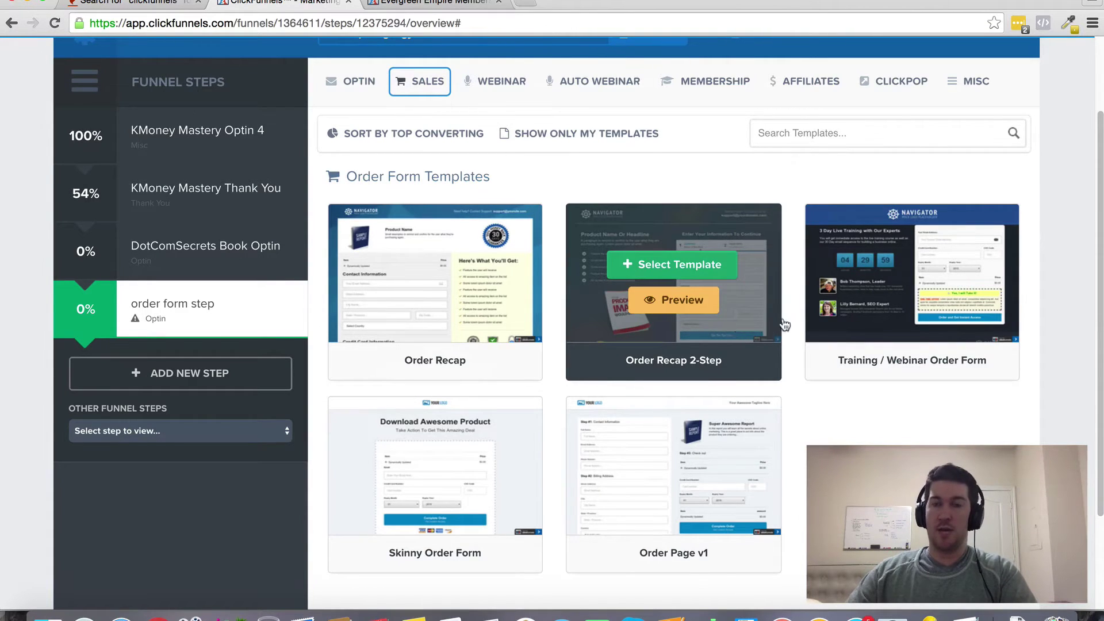
pyautogui.scroll(1, 716, 262)
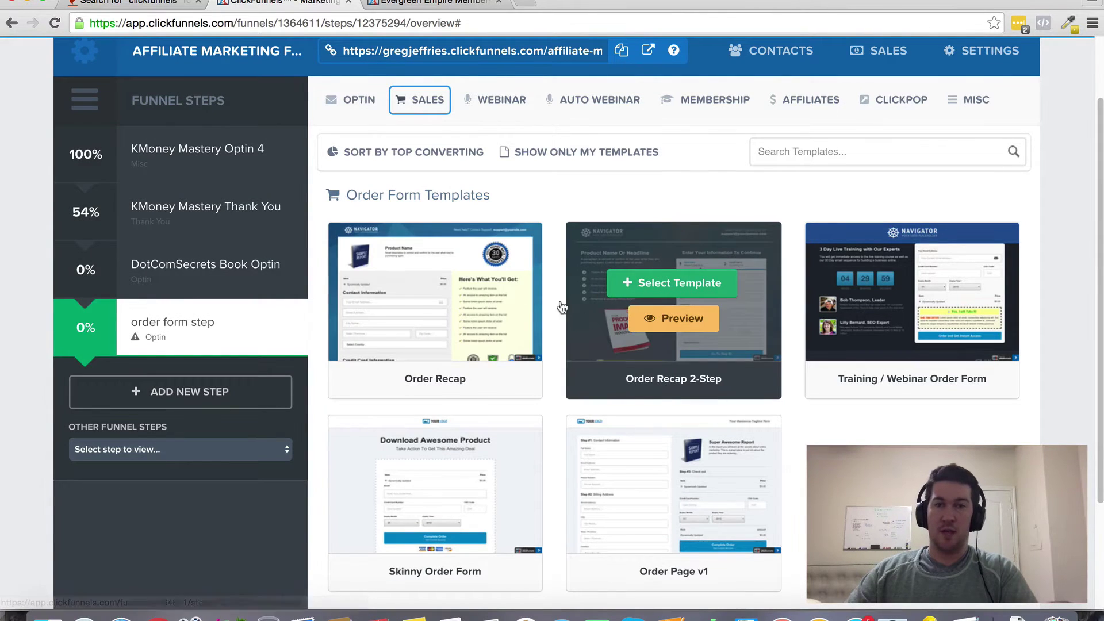
pyautogui.moveTo(462, 286)
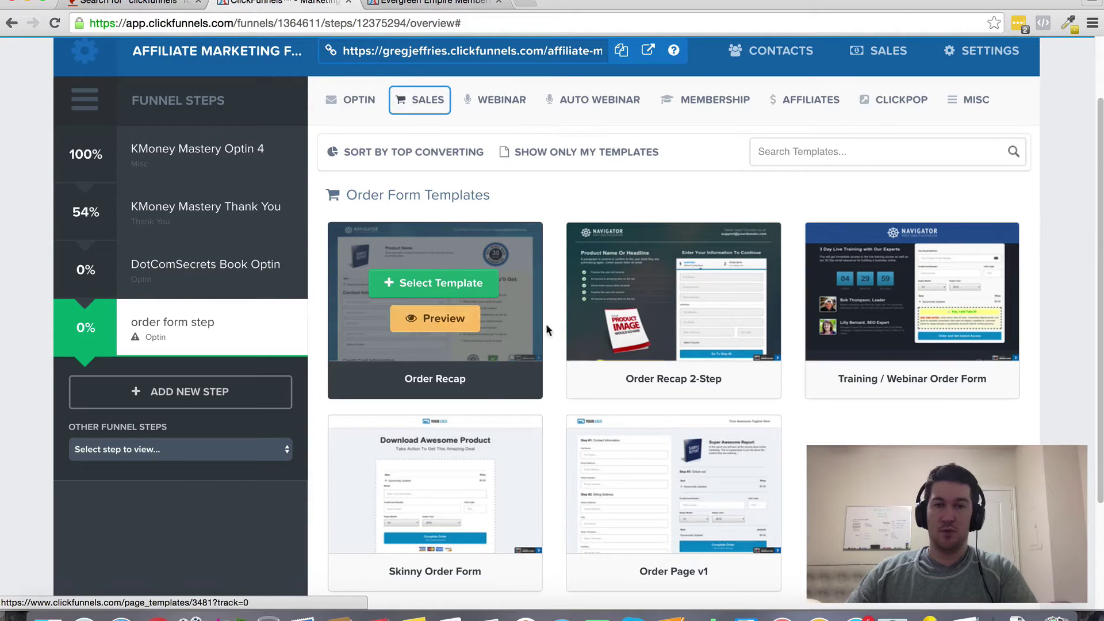
pyautogui.moveTo(618, 316)
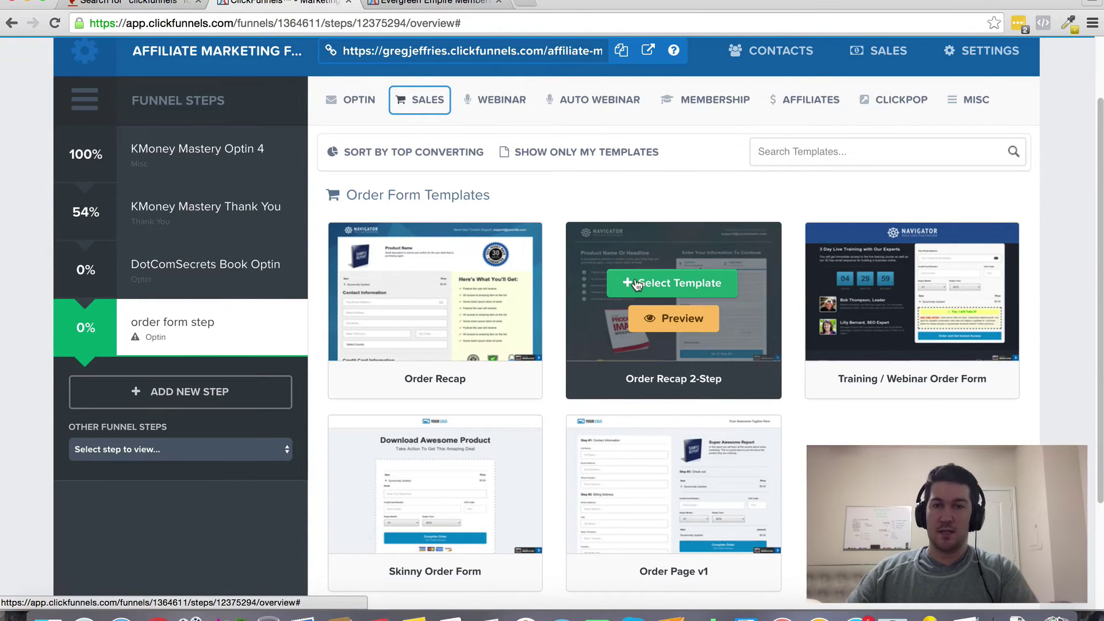
pyautogui.moveTo(577, 505)
pyautogui.scroll(1, 578, 503)
pyautogui.scroll(2, 578, 504)
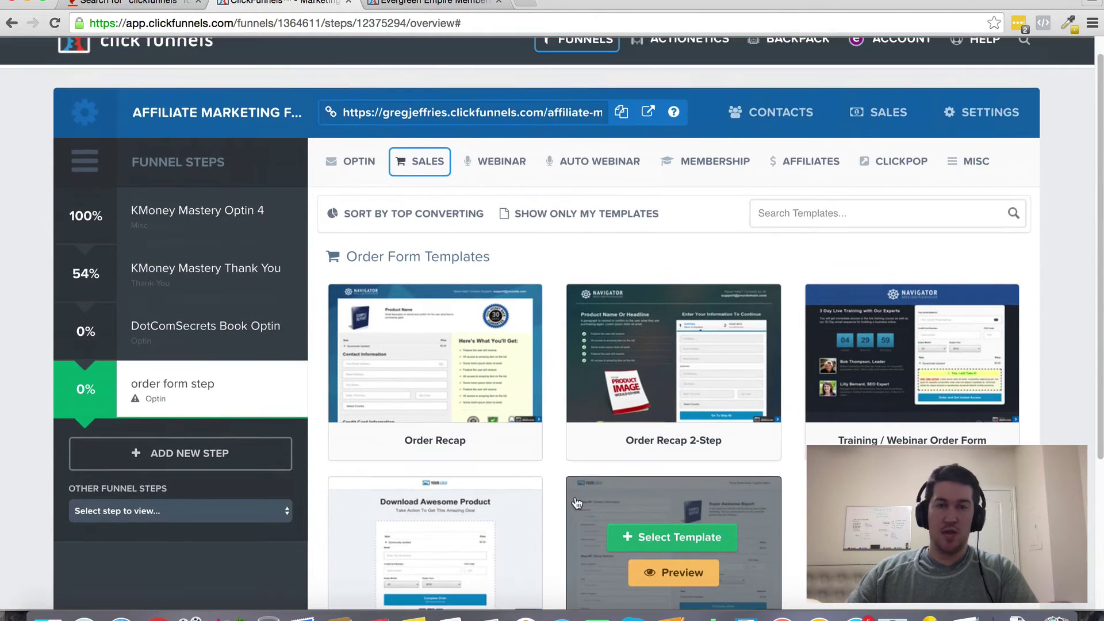
pyautogui.scroll(1, 548, 447)
# Look over the OPTIN and WEBINAR template categories, then bring up the Evergreen Empire tab.
pyautogui.moveTo(544, 442)
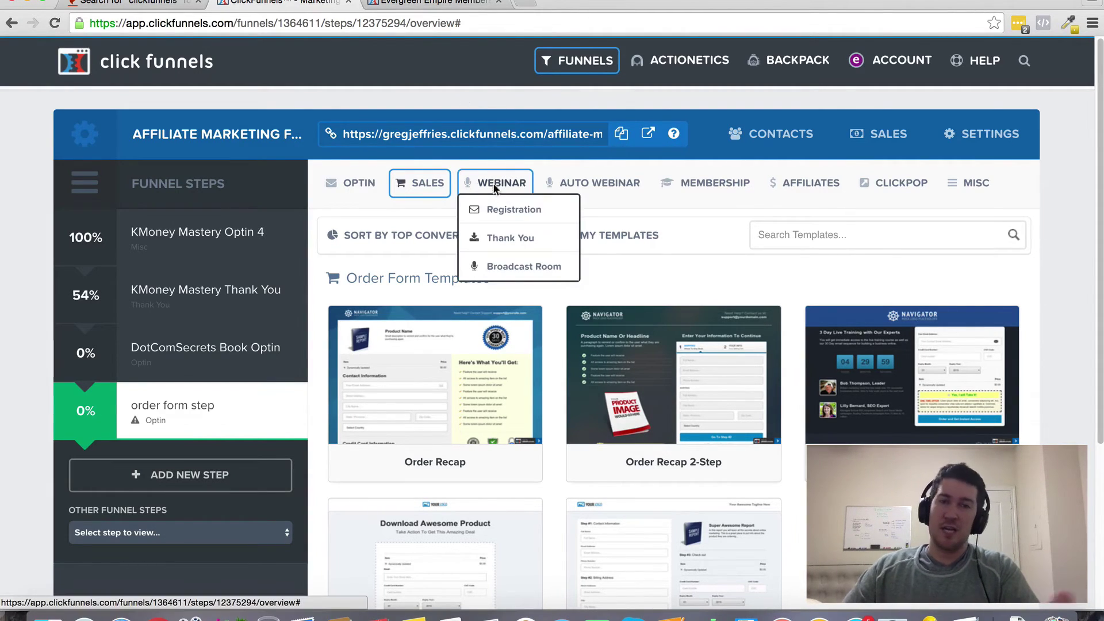
pyautogui.moveTo(350, 190)
pyautogui.moveTo(516, 184)
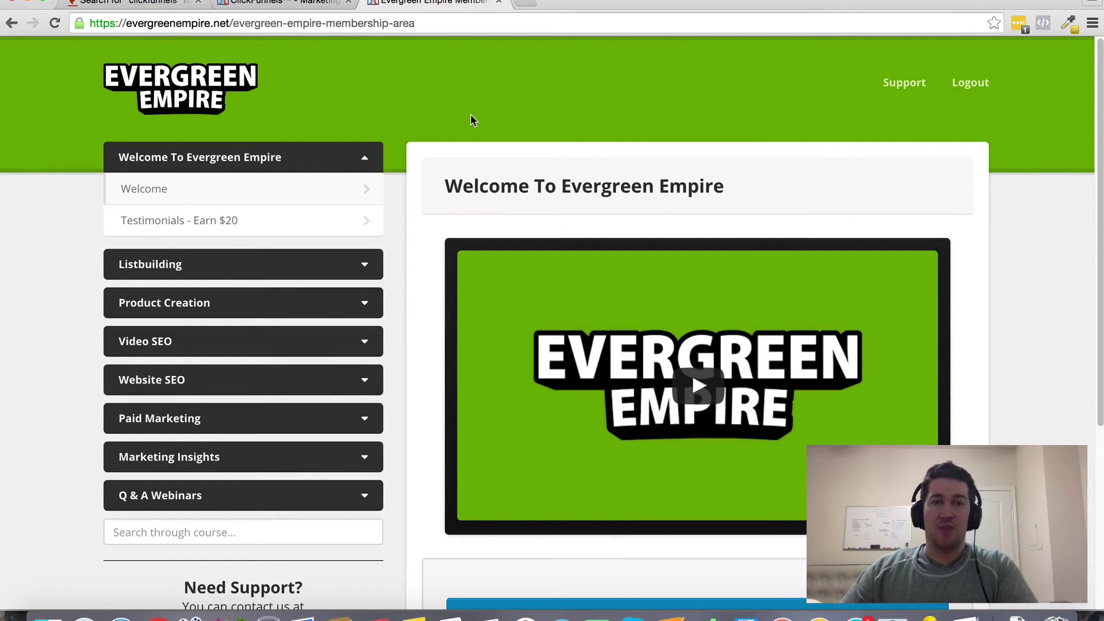
# Return from the Evergreen Empire site to the ClickFunnels Order Form templates.
pyautogui.scroll(-3, 470, 115)
pyautogui.scroll(3, 470, 115)
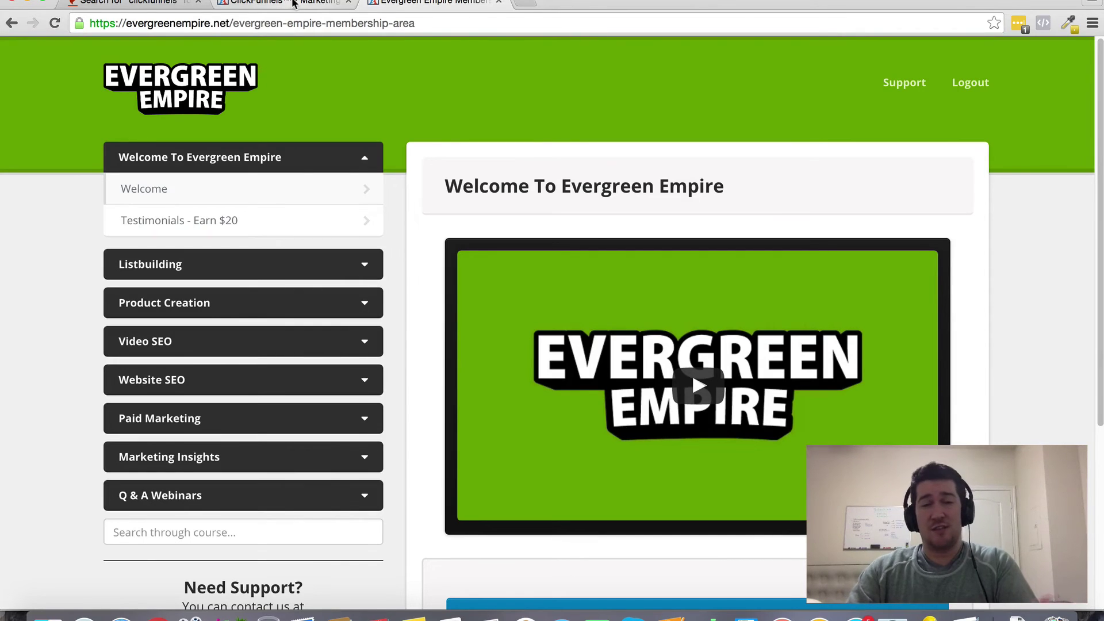
pyautogui.click(293, 3)
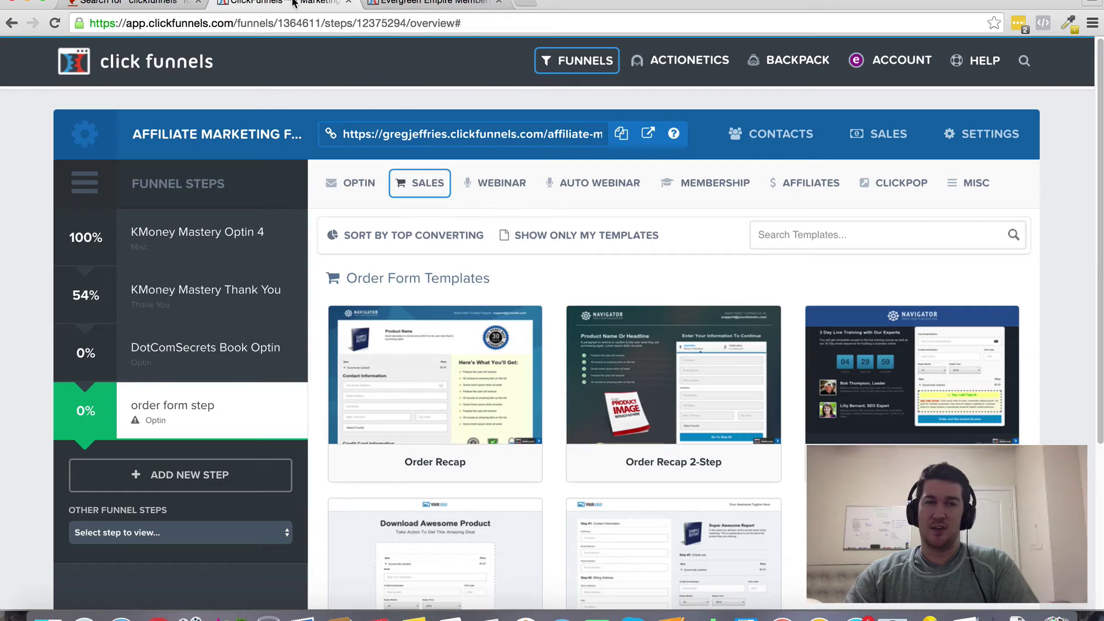
pyautogui.click(414, 2)
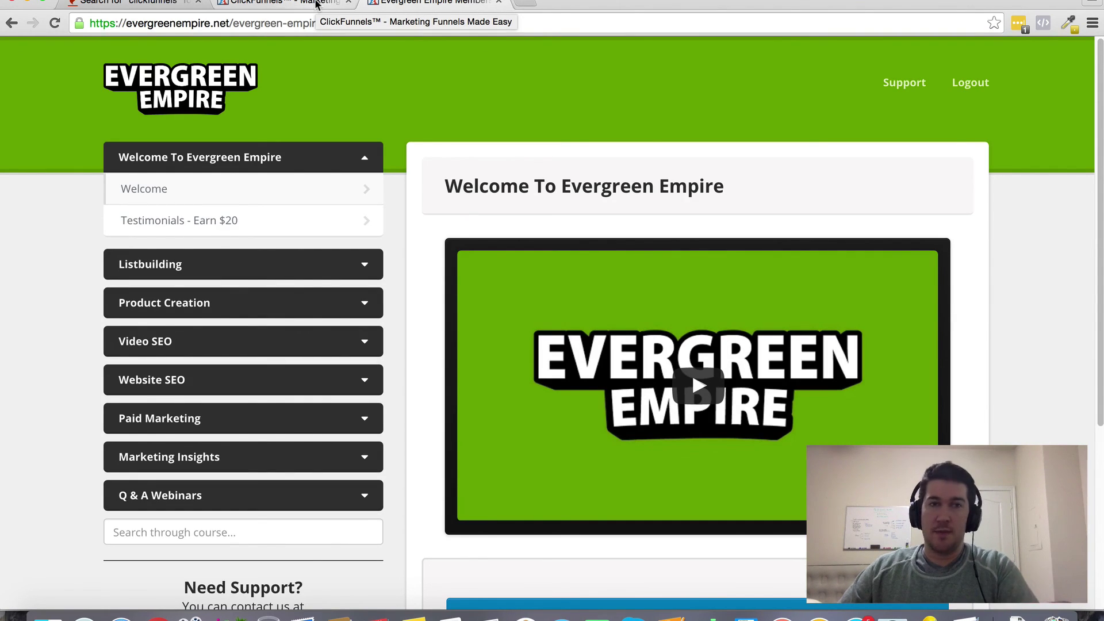
pyautogui.click(315, 3)
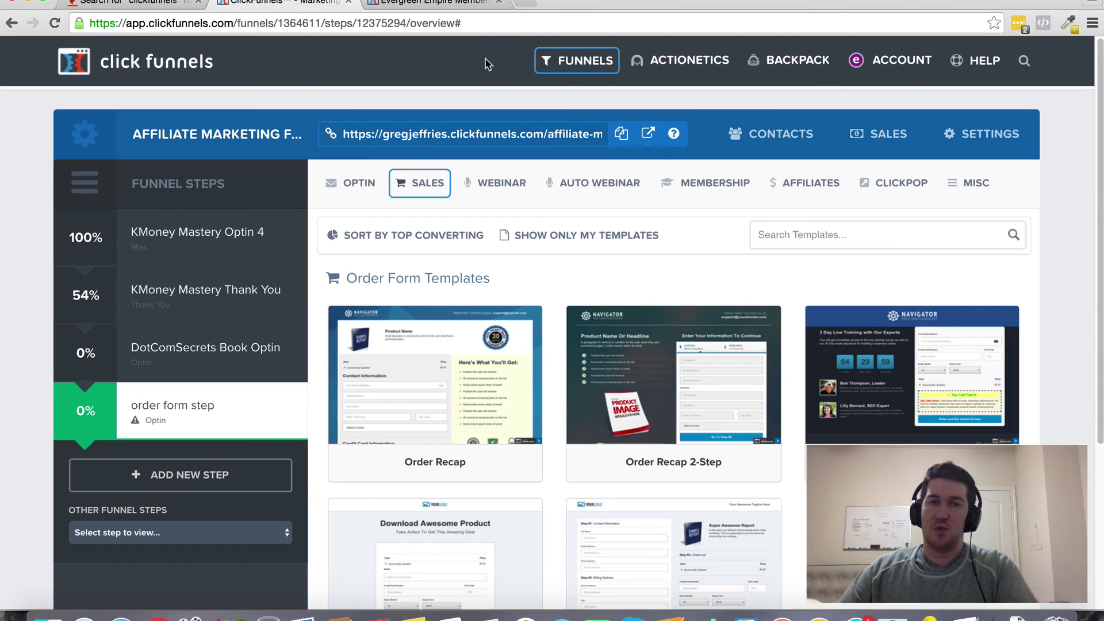